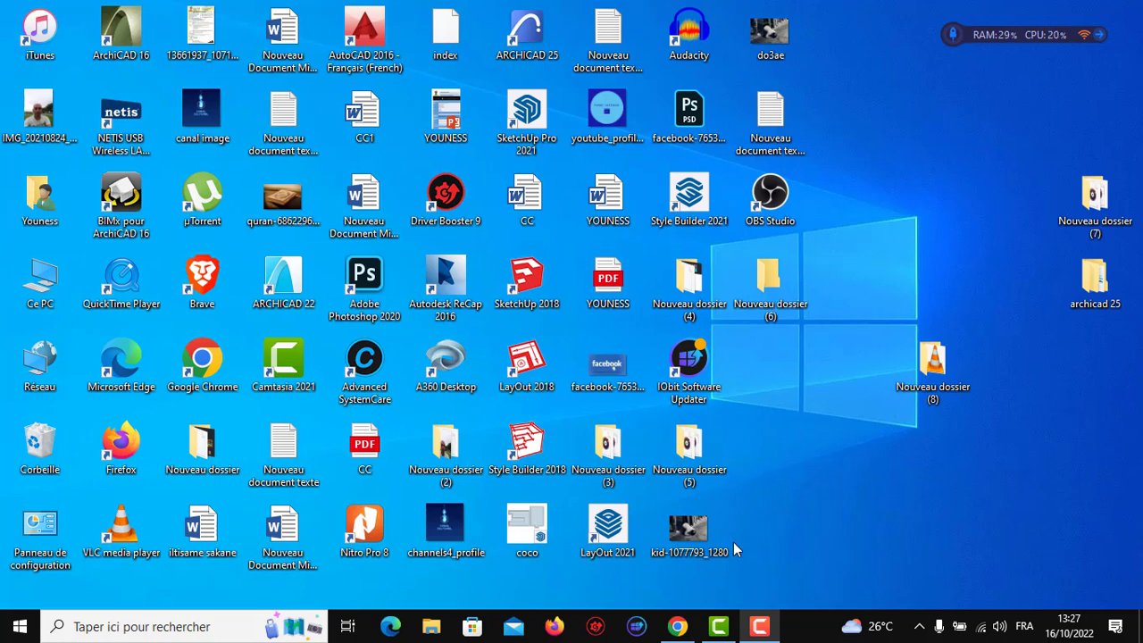
# - Switch to Google Chrome and search Google for "advanced ip scanner"
pyautogui.moveTo(678, 626)
pyautogui.click(623, 570)
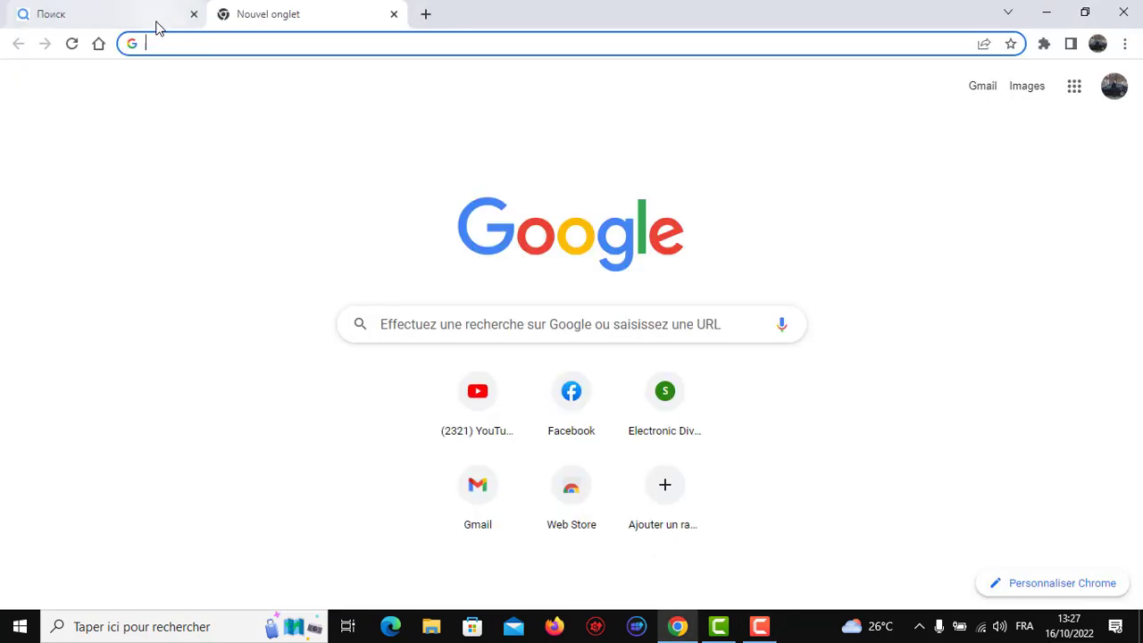
pyautogui.click(293, 135)
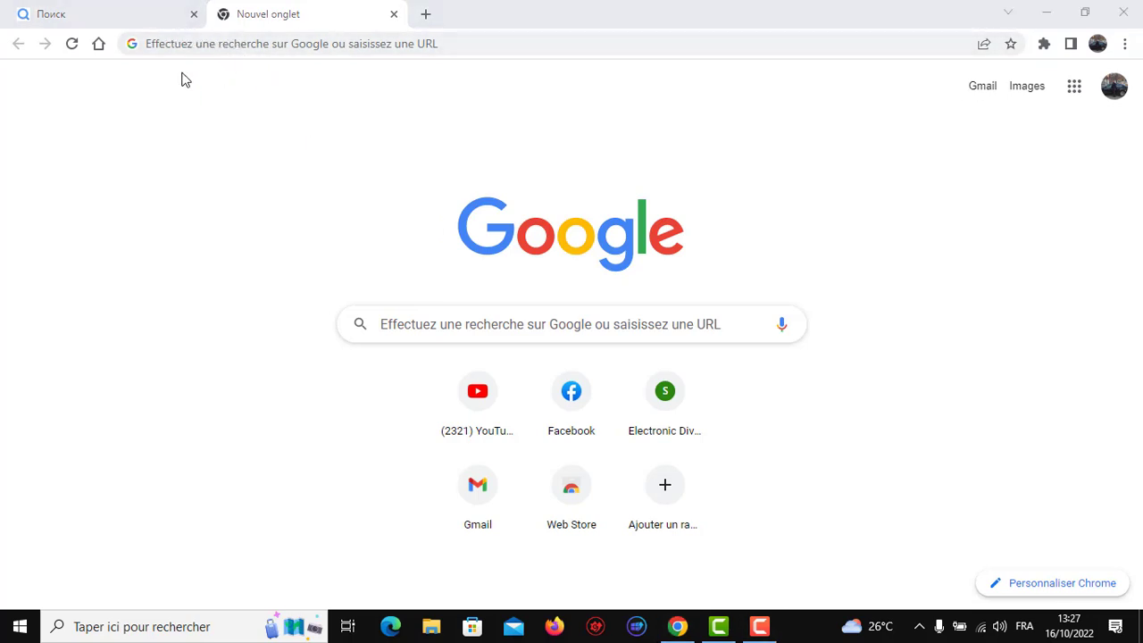
pyautogui.click(219, 43)
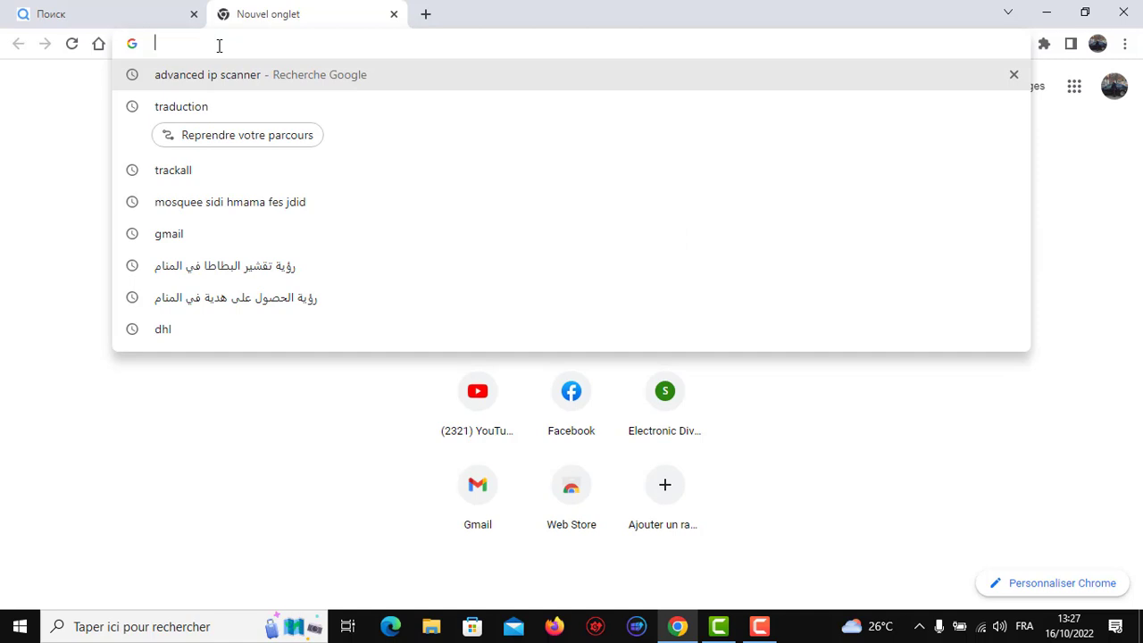
pyautogui.click(233, 77)
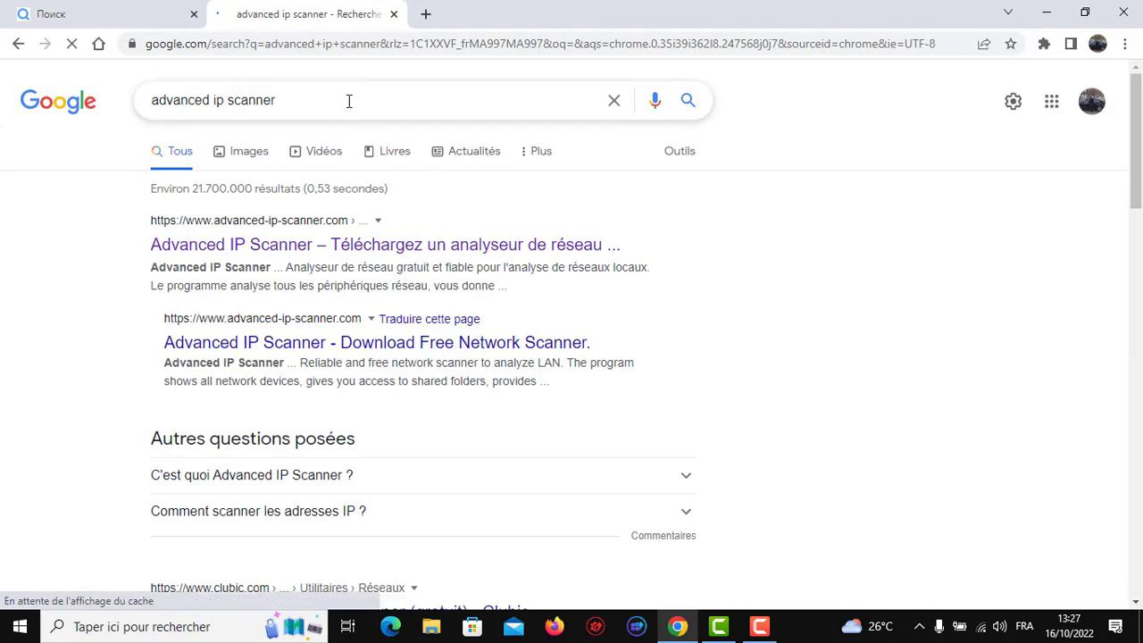
# - Open the advanced-ip-scanner.com result and start the free download of Advanced IP Scanner
pyautogui.click(265, 224)
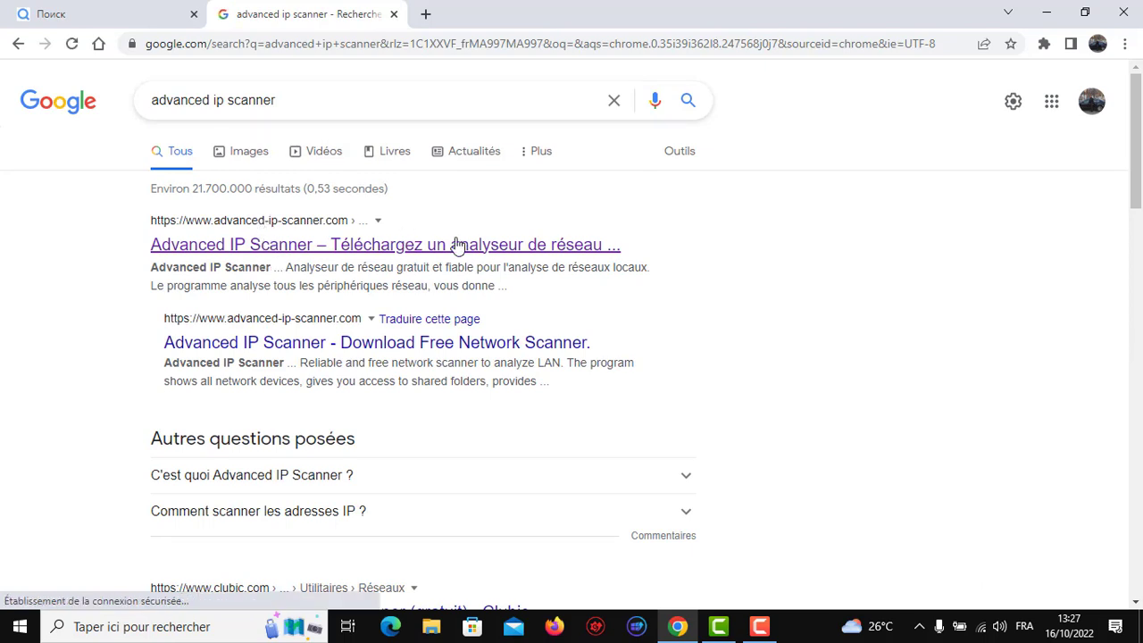
pyautogui.click(255, 250)
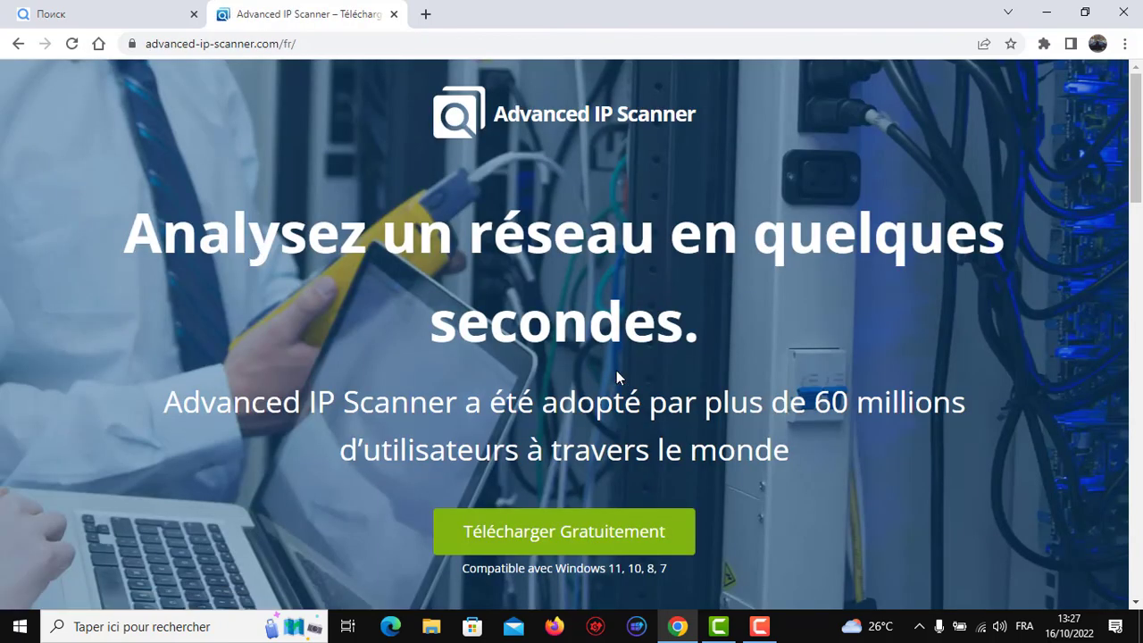
pyautogui.scroll(-3, 653, 351)
pyautogui.scroll(3, 653, 351)
pyautogui.click(556, 540)
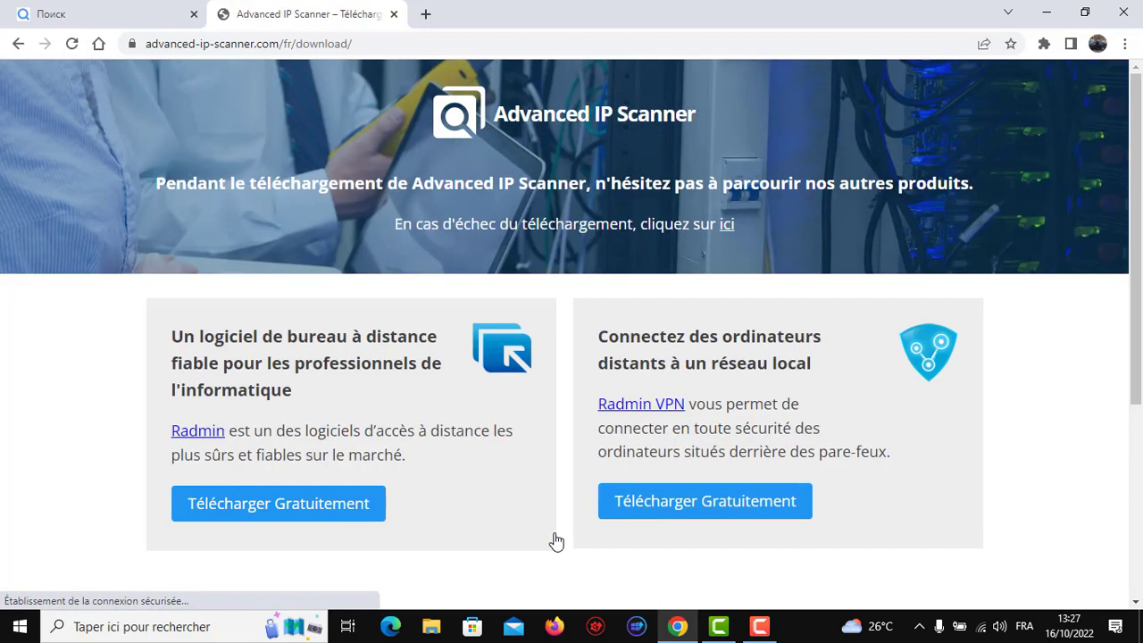
pyautogui.scroll(-2, 563, 396)
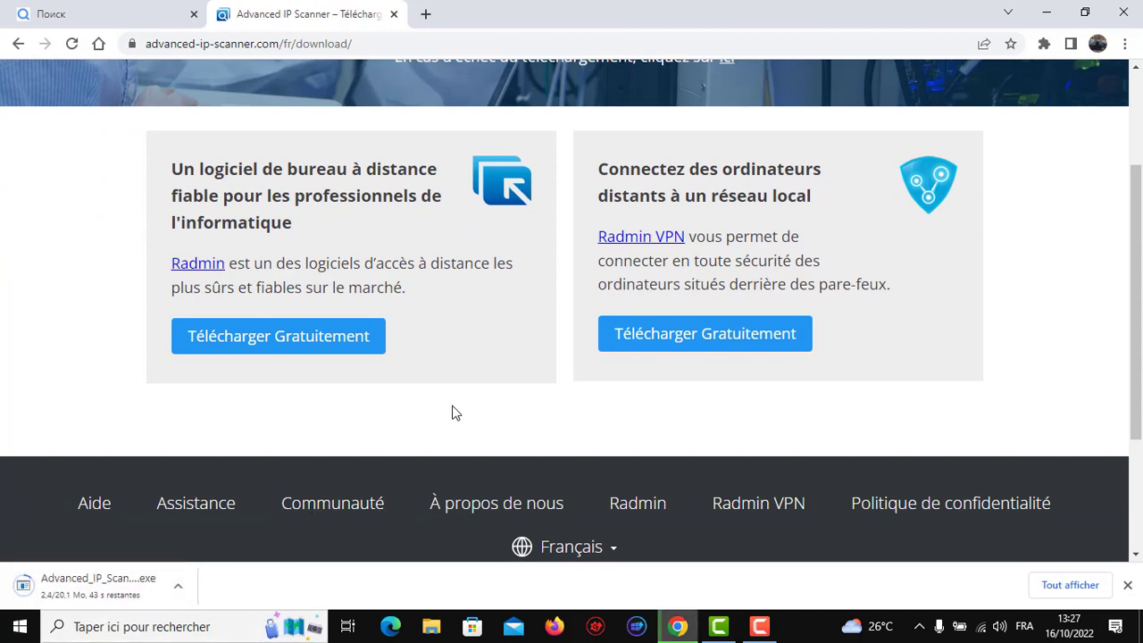
pyautogui.scroll(2, 452, 413)
pyautogui.scroll(-1, 451, 412)
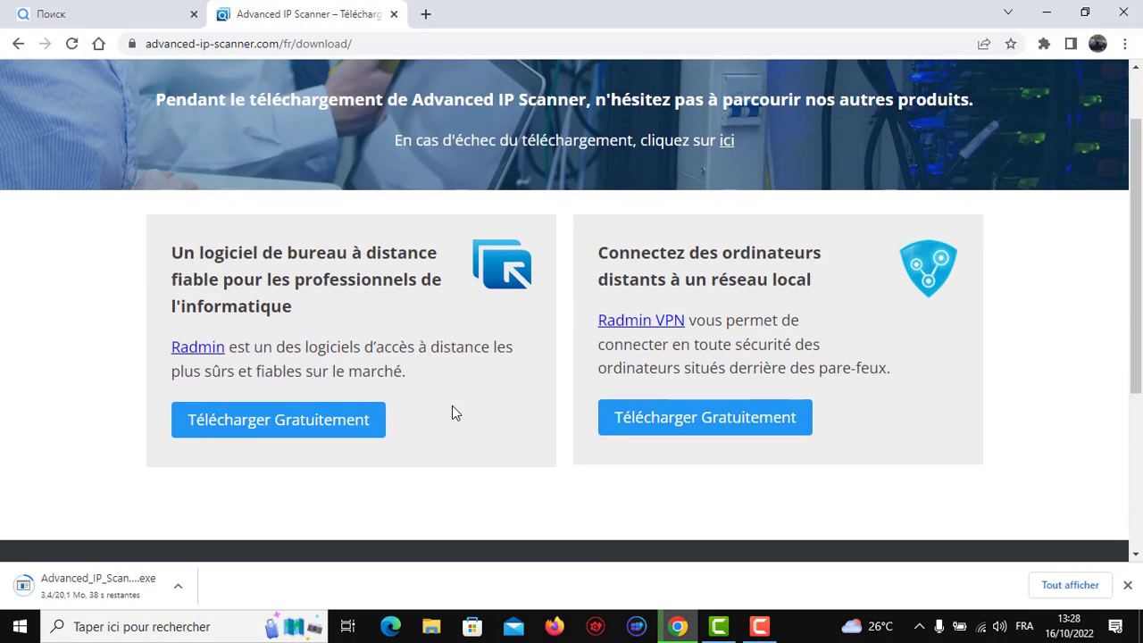
pyautogui.scroll(-2, 452, 409)
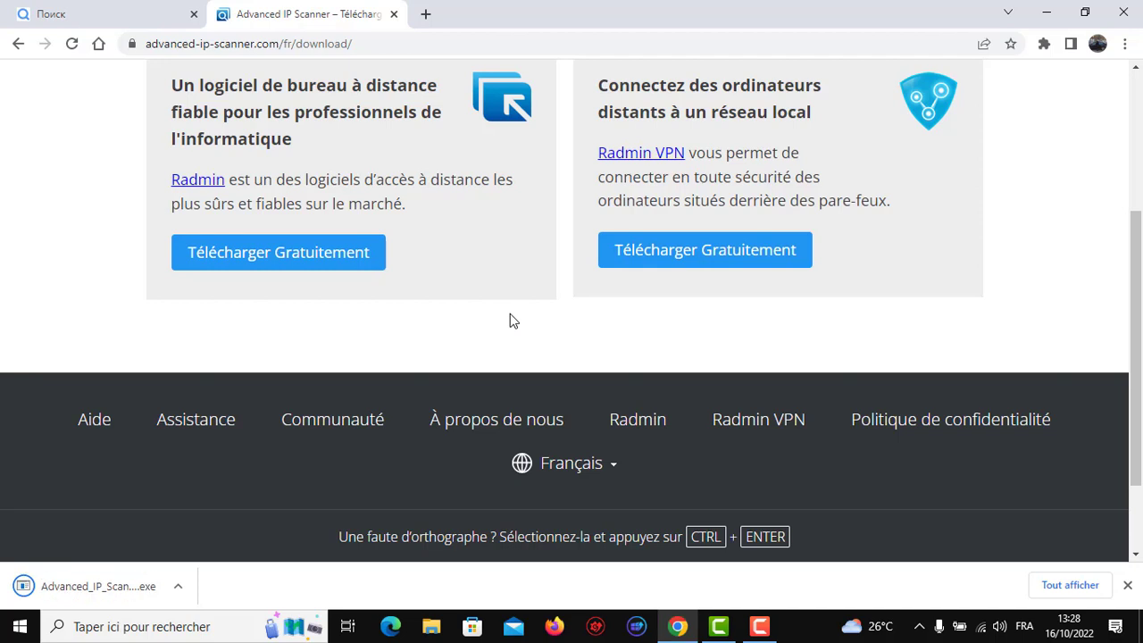
# - Show the downloaded Advanced_IP_Scanner_2.5.4594.1 file in its folder, run it as administrator, and minimize the folder window
pyautogui.click(179, 587)
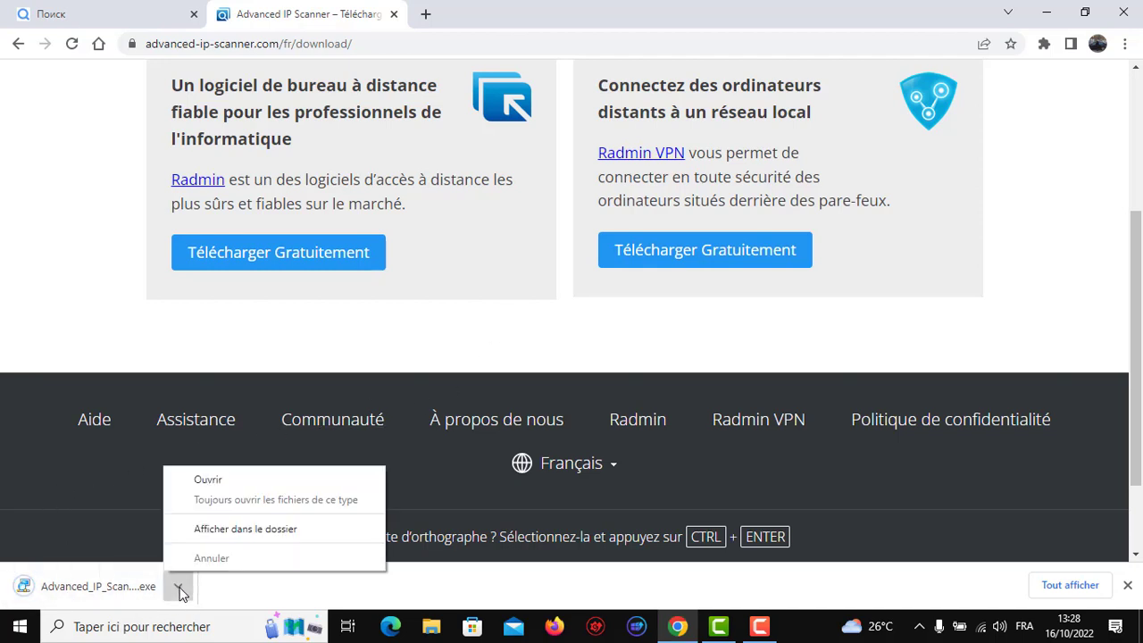
pyautogui.click(229, 529)
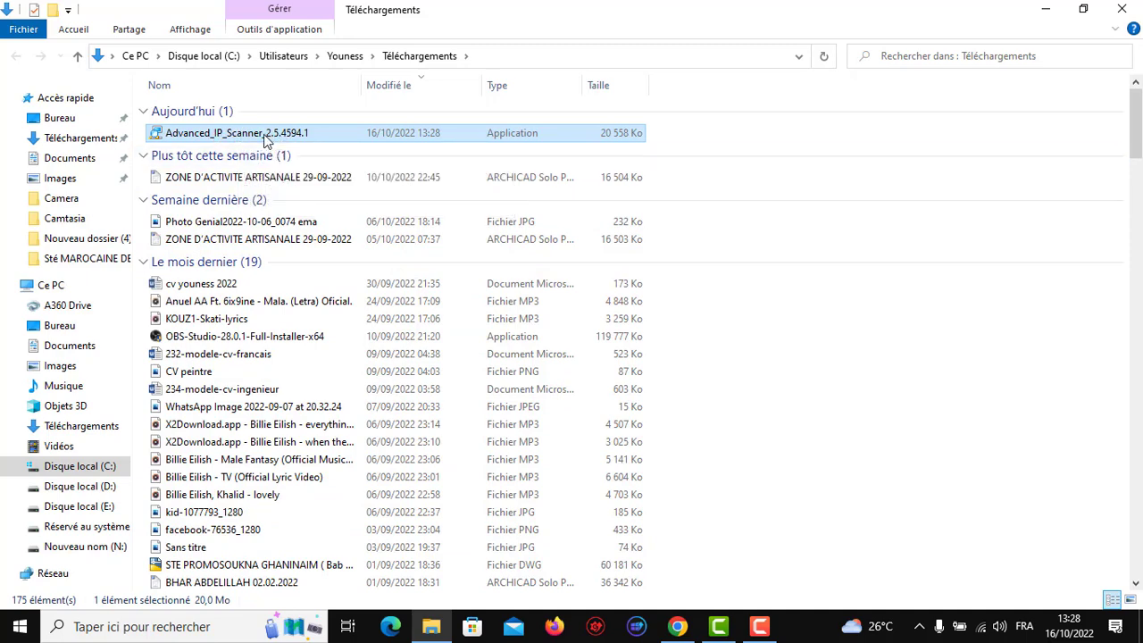
pyautogui.rightClick(267, 139)
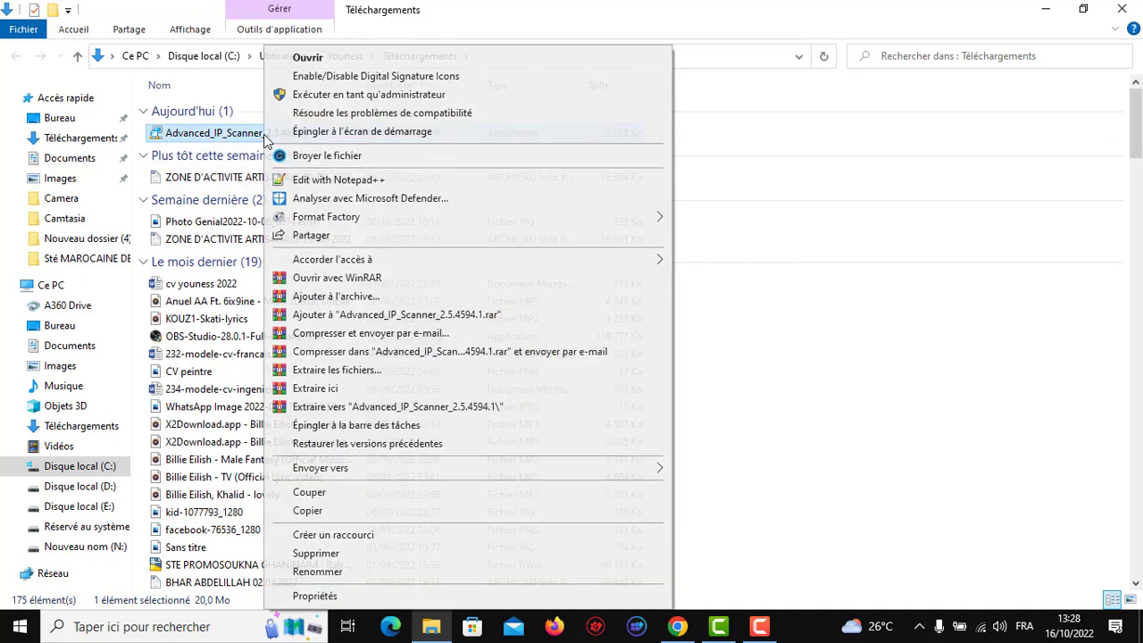
pyautogui.click(300, 101)
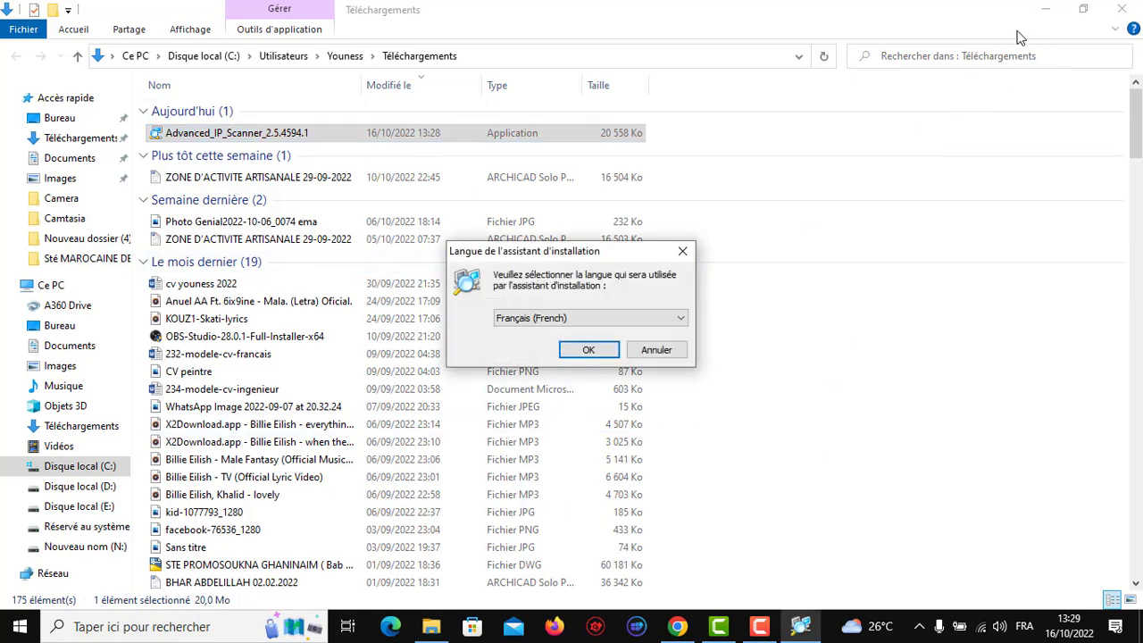
pyautogui.click(1044, 9)
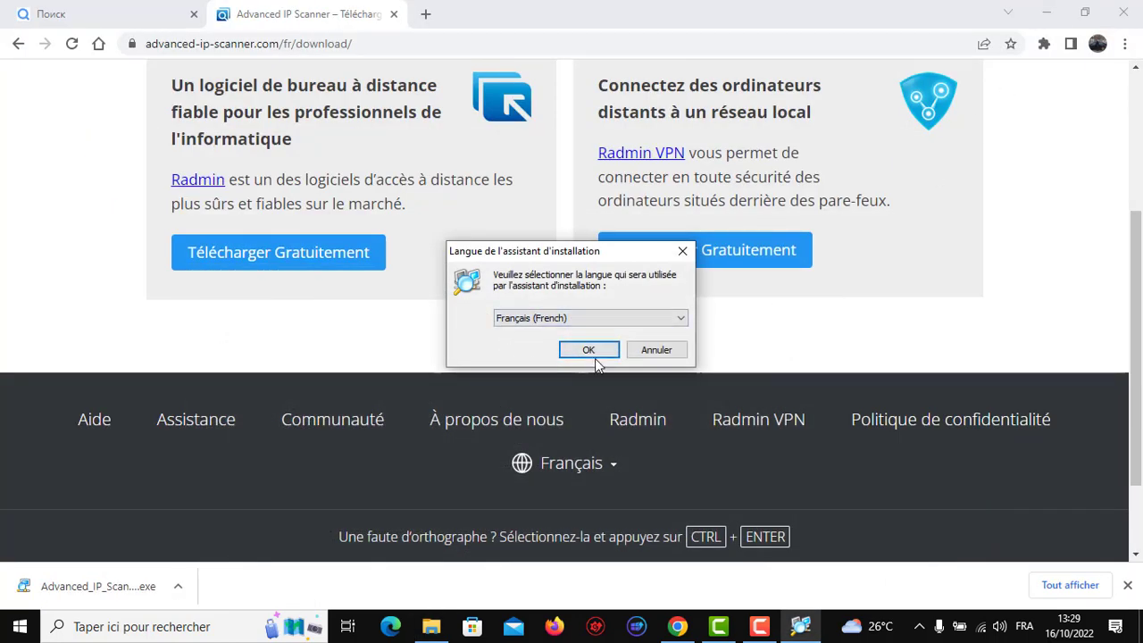
# - Install Advanced IP Scanner 2.5.1 in French, accepting the licence agreement, and finish setup with the option to launch the program
pyautogui.click(572, 349)
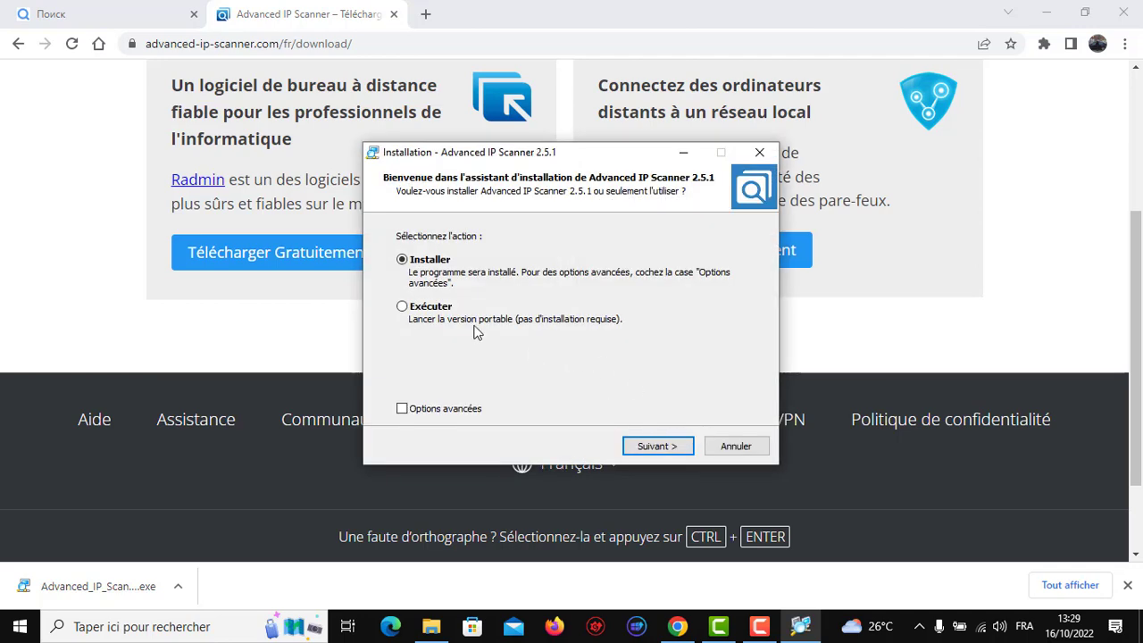
pyautogui.click(659, 449)
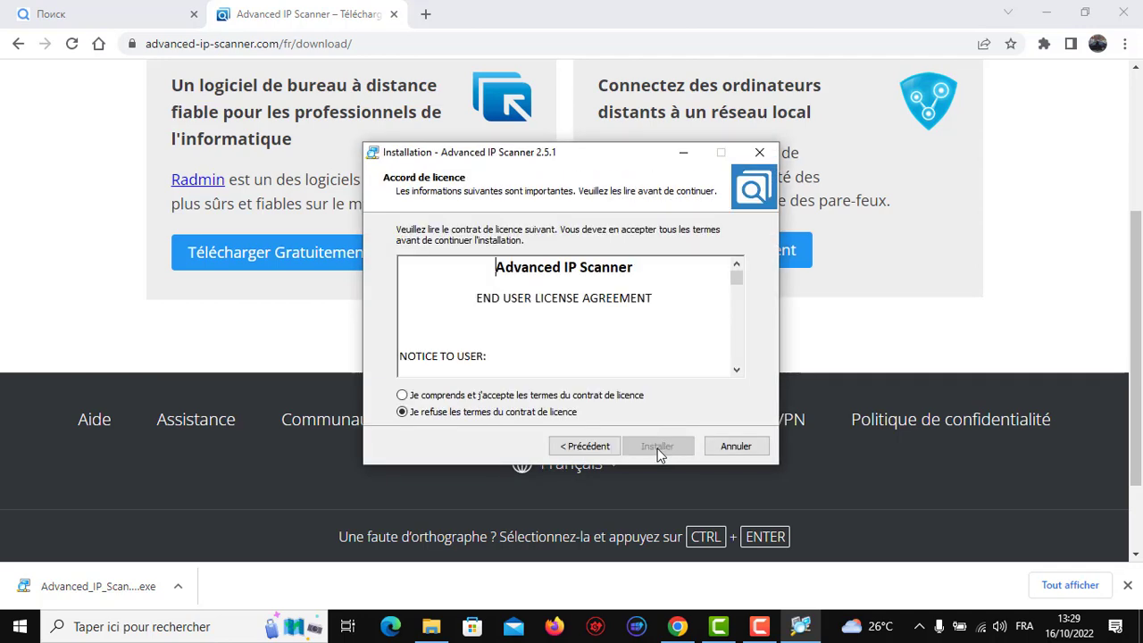
pyautogui.click(402, 396)
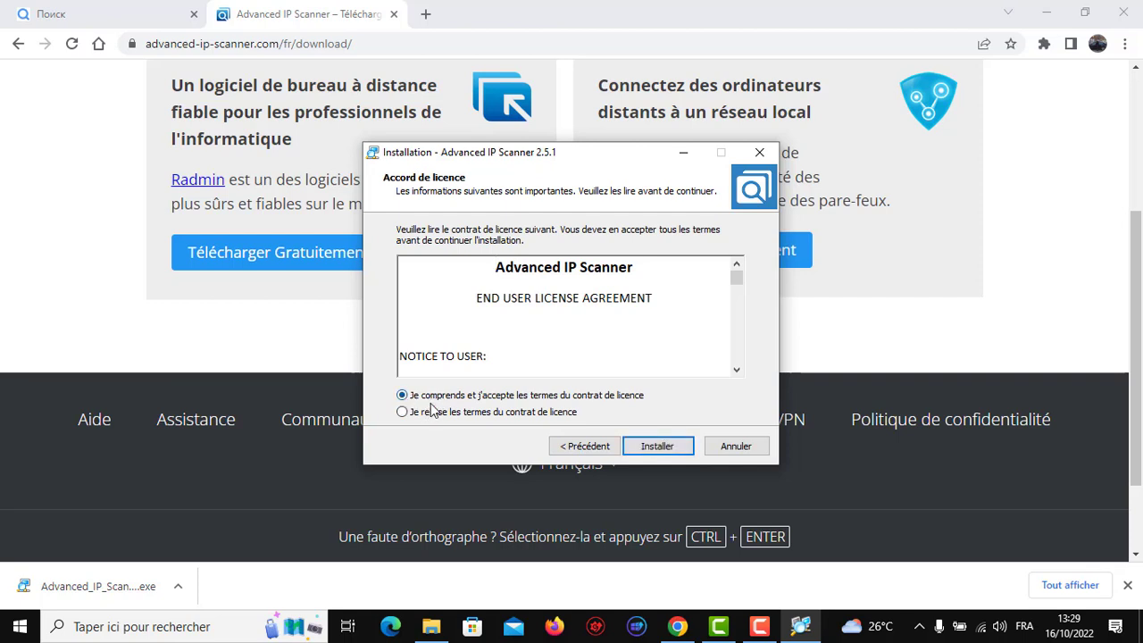
pyautogui.click(671, 449)
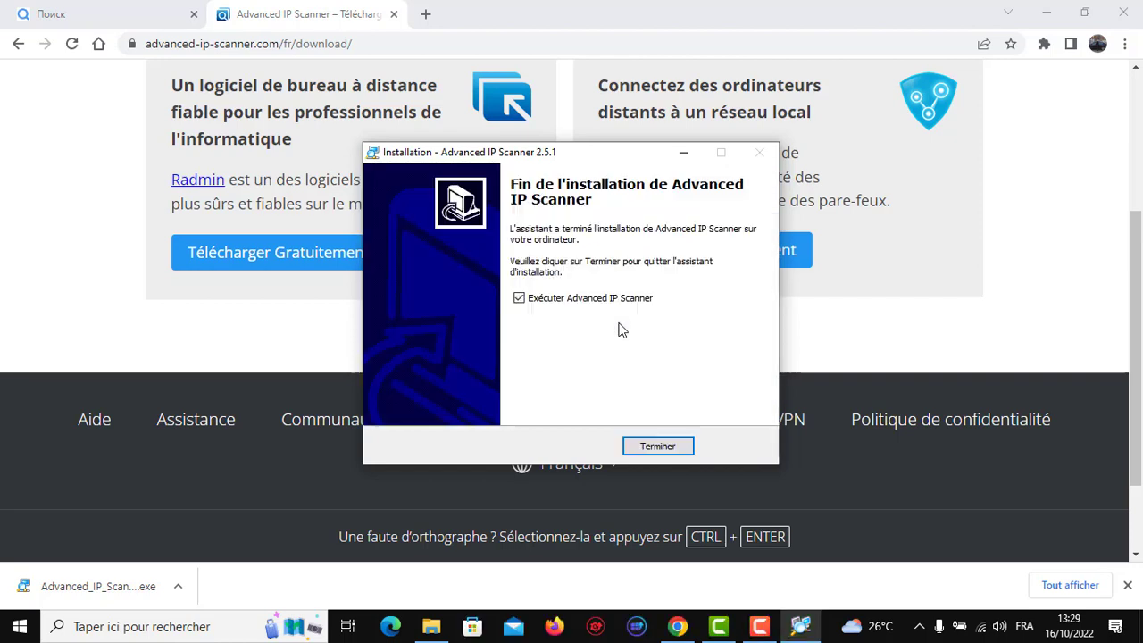
pyautogui.click(666, 447)
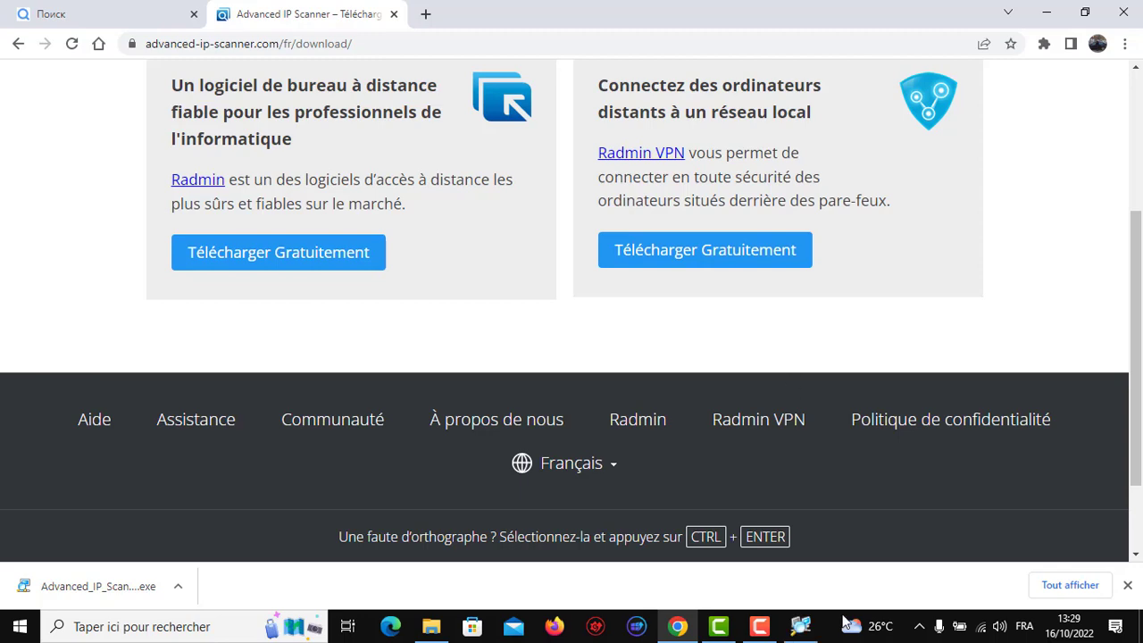
# - Minimize the browser and dismiss the news and notification panels covering the Advanced IP Scanner window
pyautogui.click(1047, 14)
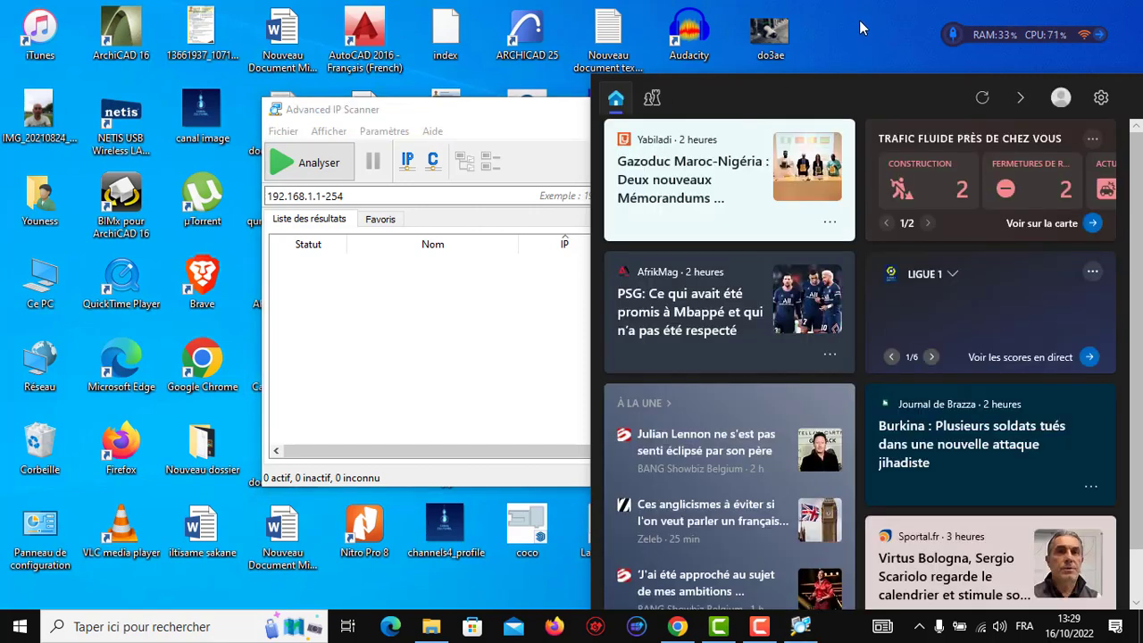
pyautogui.click(532, 479)
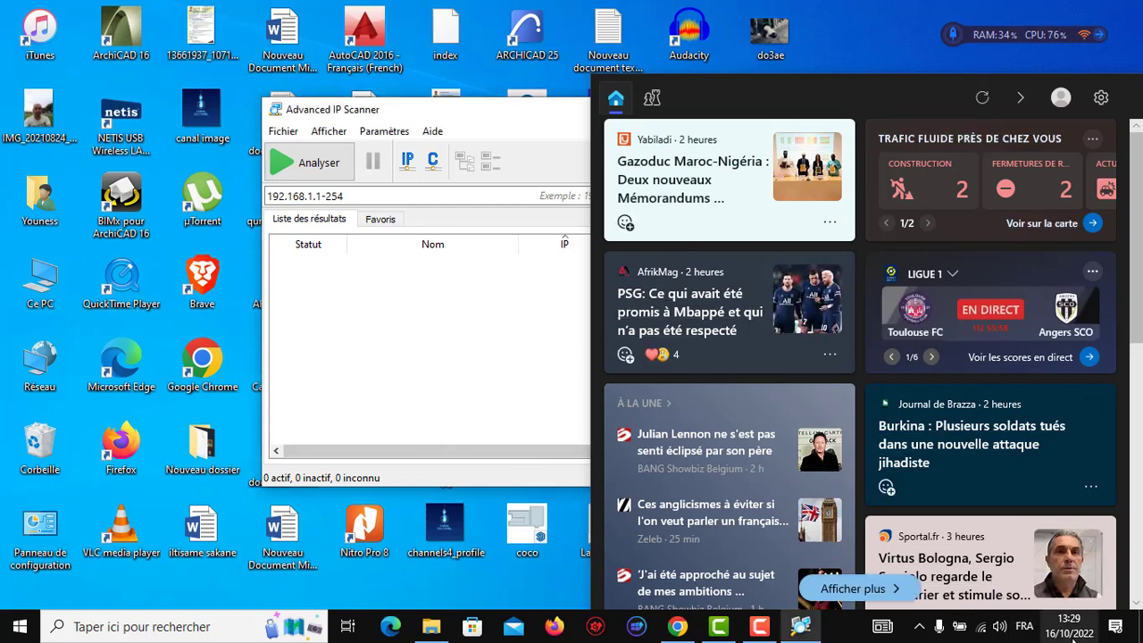
pyautogui.click(1116, 630)
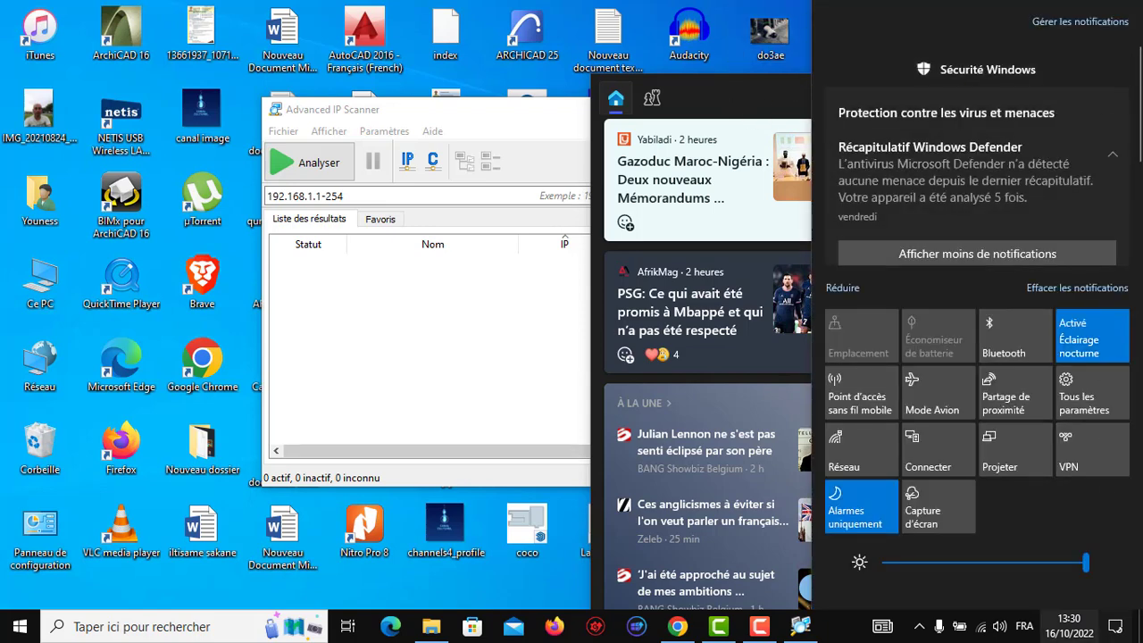
pyautogui.click(1115, 627)
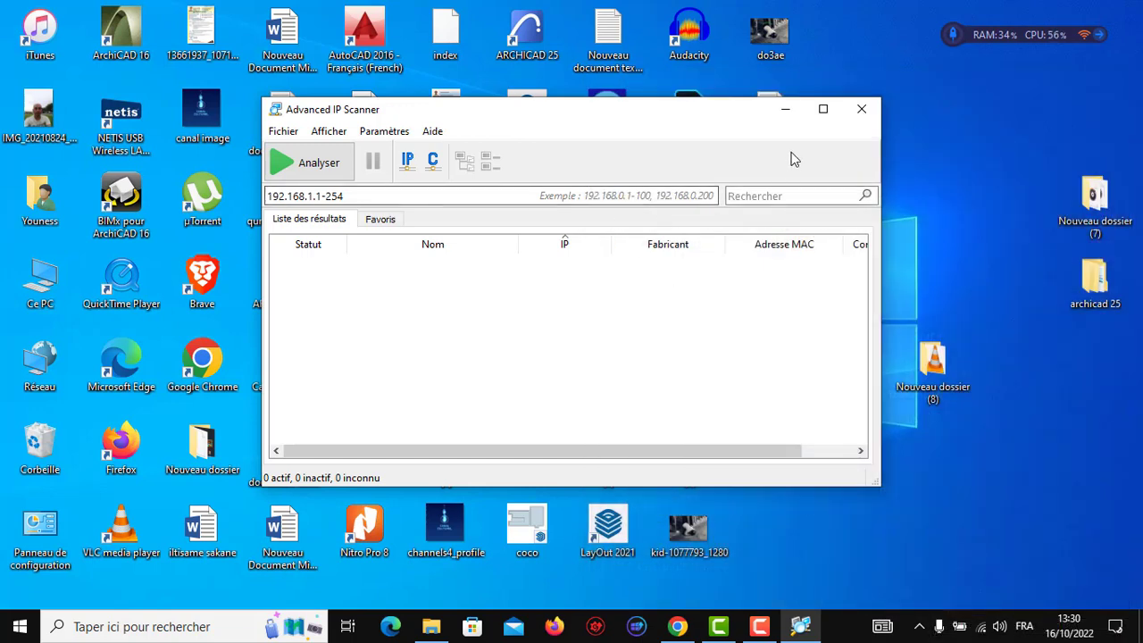
# - Maximize the Advanced IP Scanner window and scan the IP range 192.168.1.1-254
pyautogui.click(824, 109)
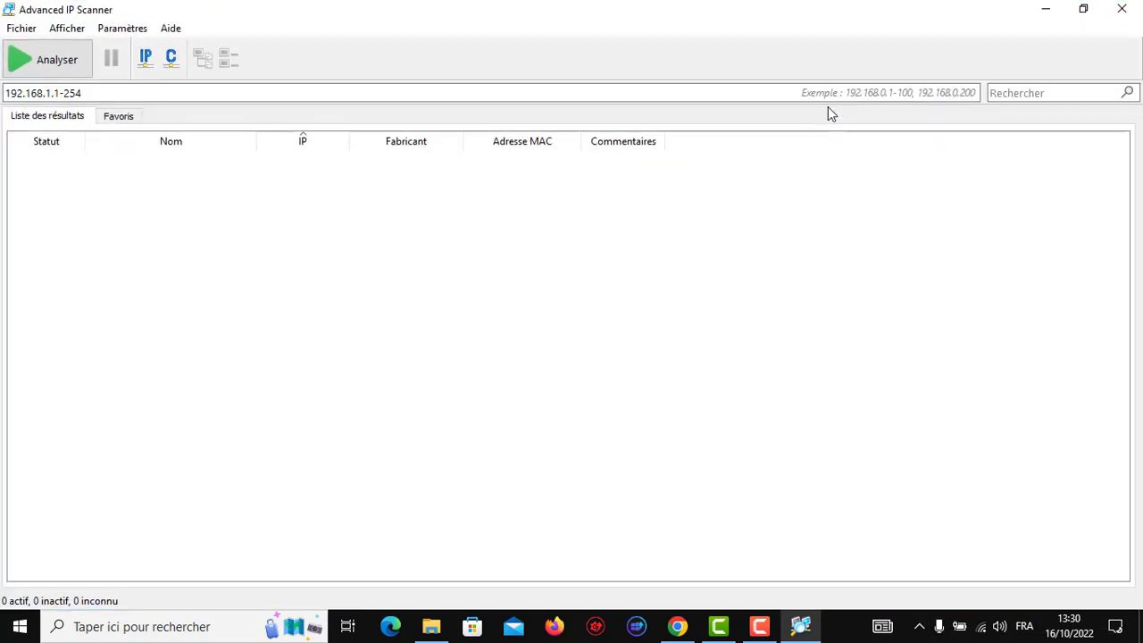
pyautogui.click(62, 67)
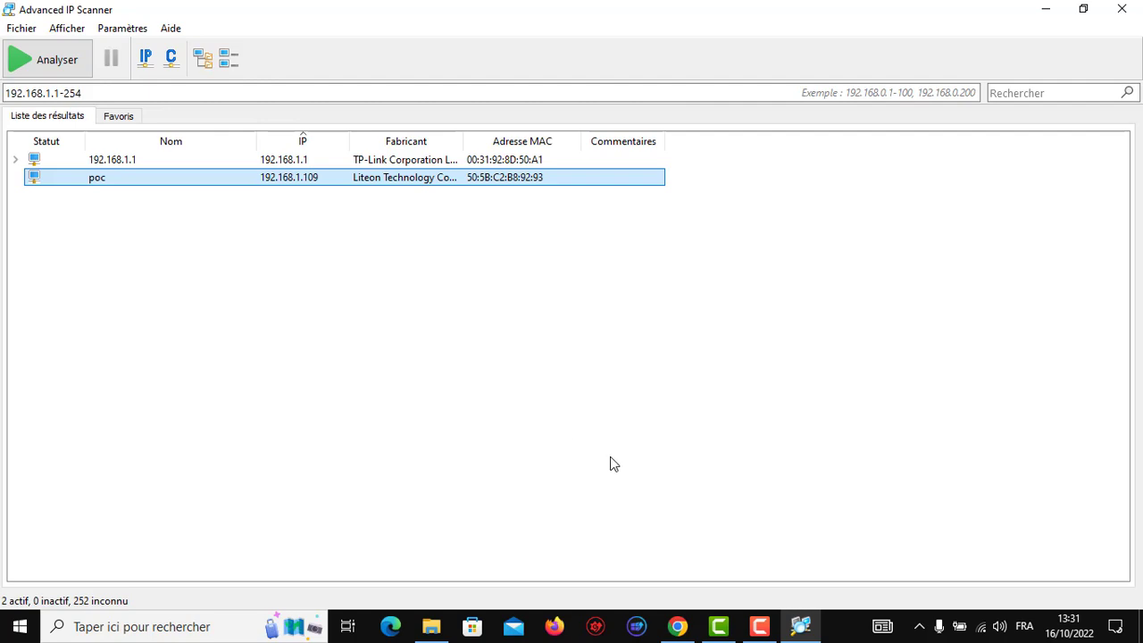
pyautogui.click(760, 628)
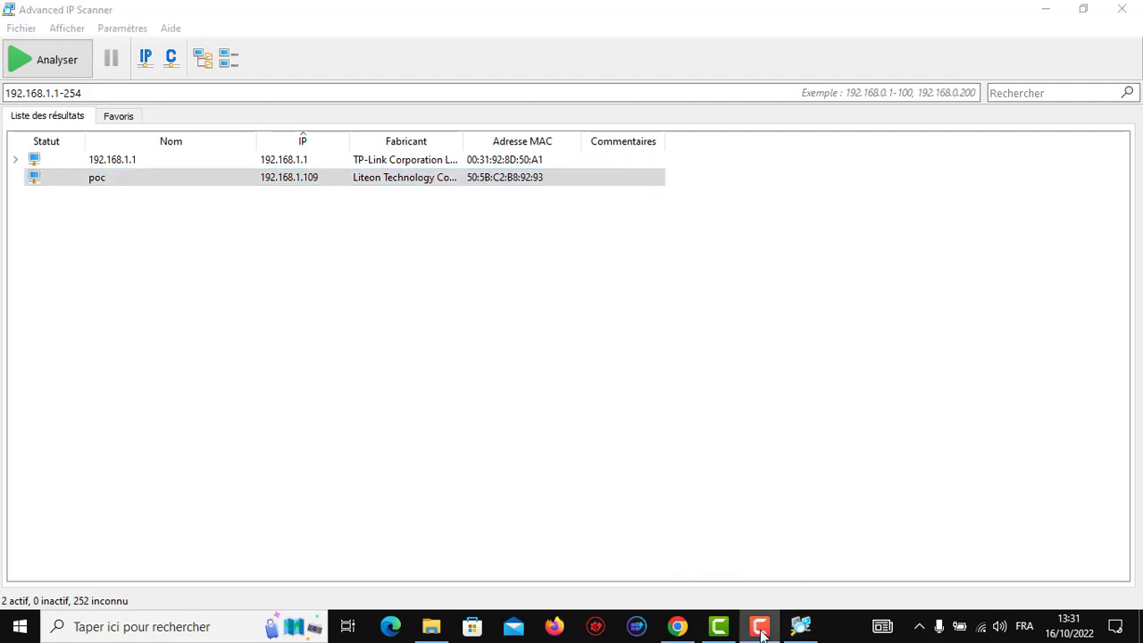